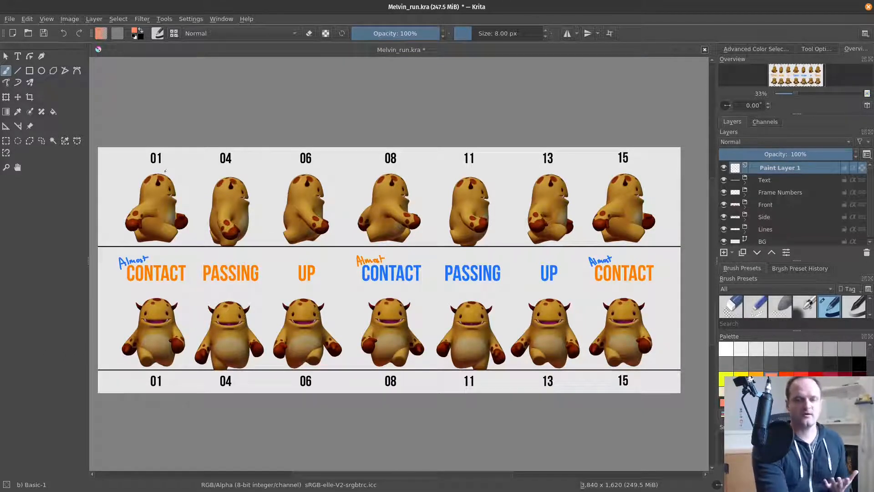
Step: Draw a red circle around the frame 01 contact pose and a mark beside its CONTACT label
mouse_move(160, 168)
left_mouse_down()
mouse_move(113, 225)
mouse_move(142, 166)
left_mouse_up()
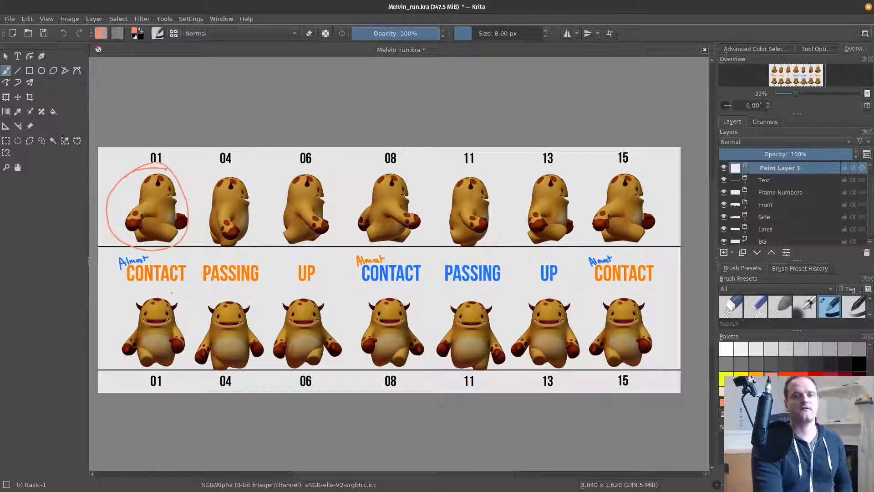
left_click_drag(115, 261, 114, 285)
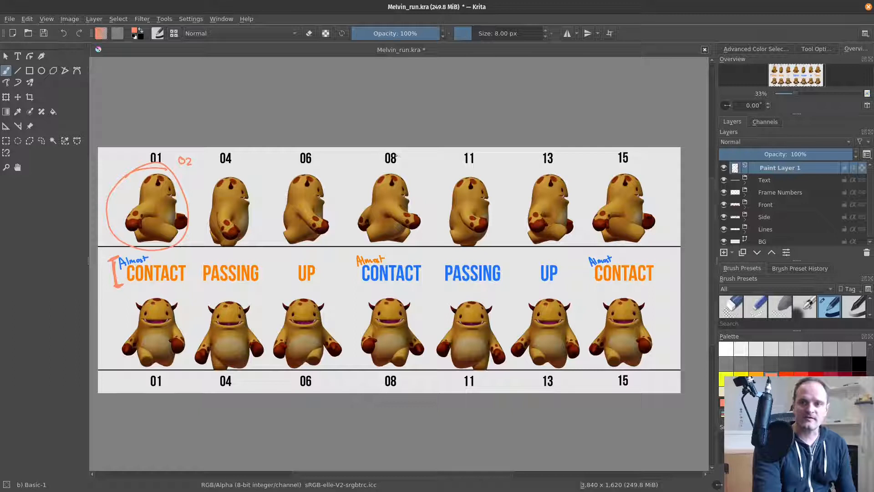
Step: Draw red circles around the frame 08 and frame 15 contact poses
mouse_move(348, 172)
left_mouse_down()
mouse_move(410, 260)
mouse_move(391, 161)
left_mouse_up()
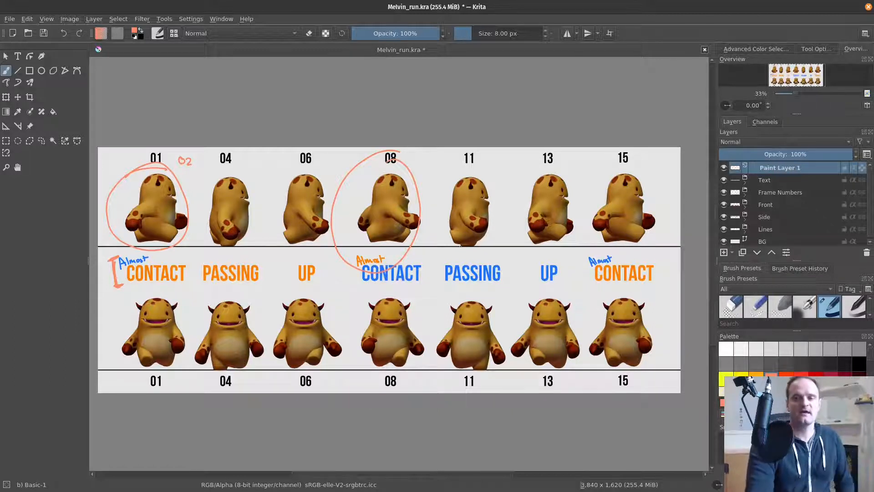
mouse_move(642, 150)
left_mouse_down()
mouse_move(567, 205)
mouse_move(676, 205)
mouse_move(639, 156)
left_mouse_up()
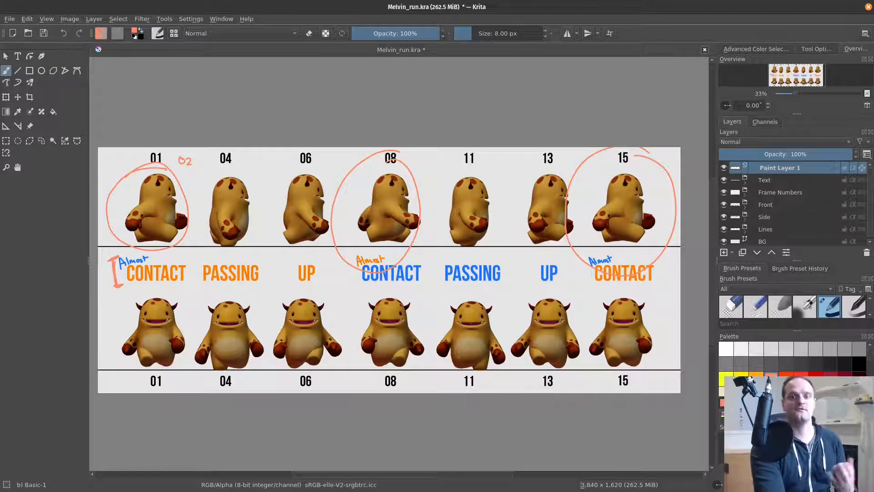
Step: Draw red ovals around the frame 04 and frame 11 passing poses
mouse_move(224, 162)
left_mouse_down()
mouse_move(195, 259)
mouse_move(225, 161)
left_mouse_up()
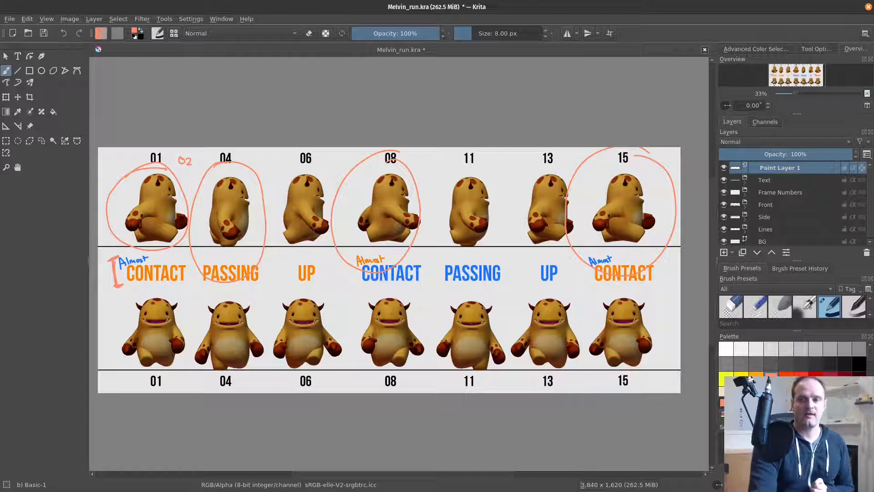
left_click_drag(469, 160, 451, 269)
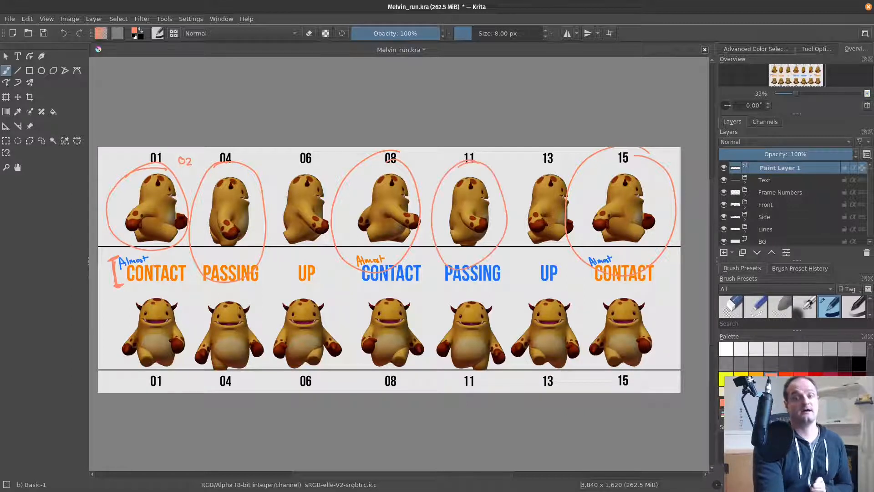